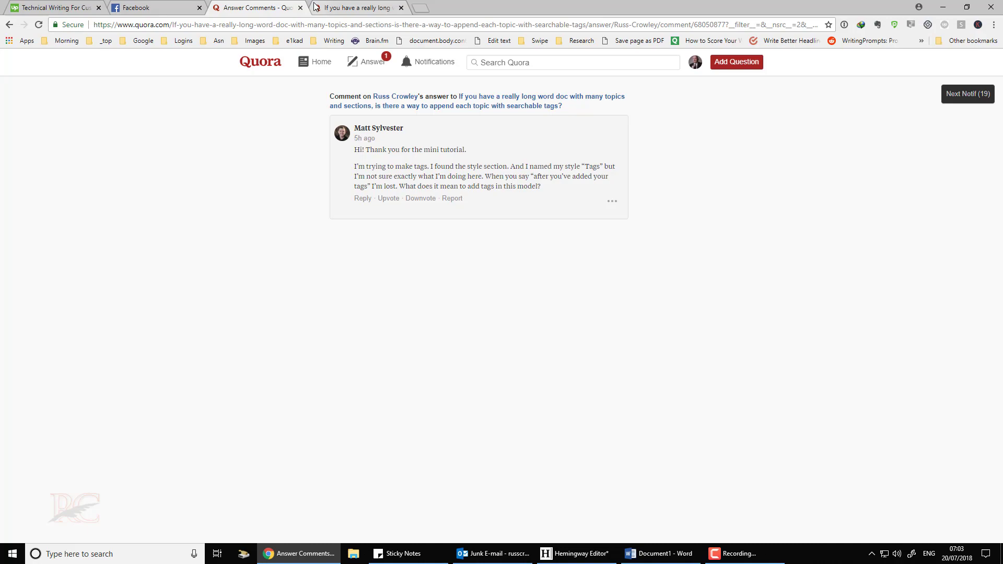
Step: Create a new style from the Styles gallery and name it Tags
click(660, 554)
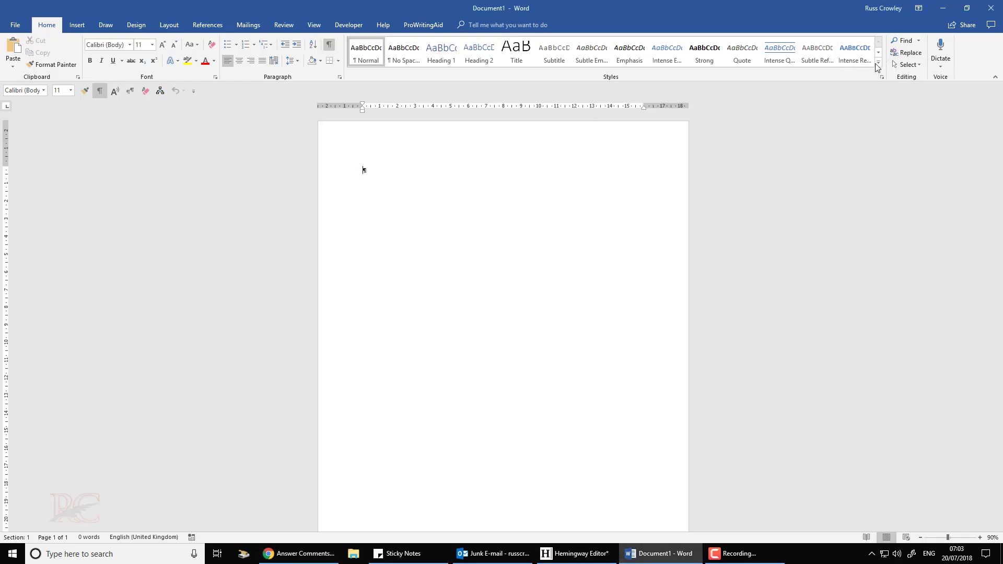
click(878, 62)
click(403, 103)
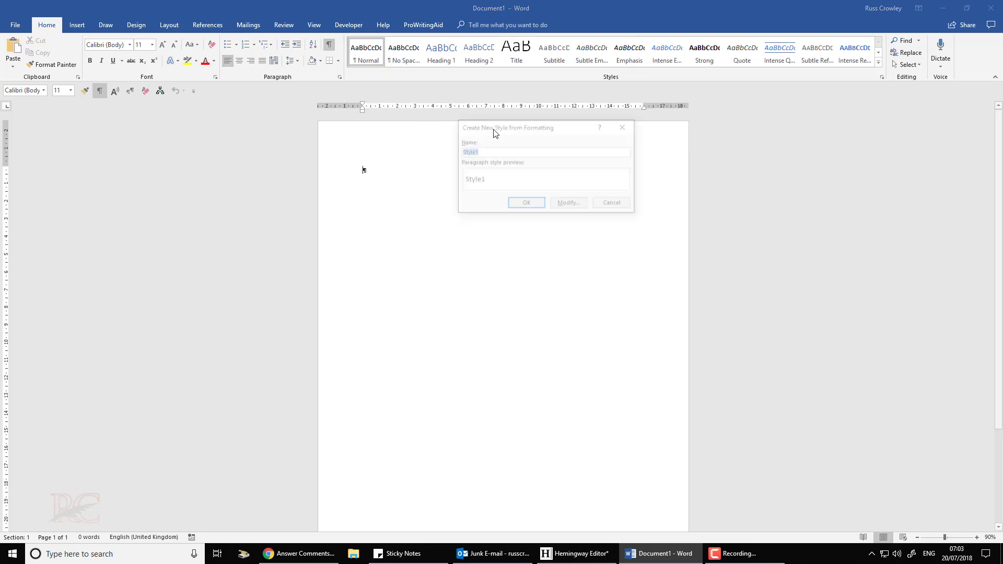
text(Tags)
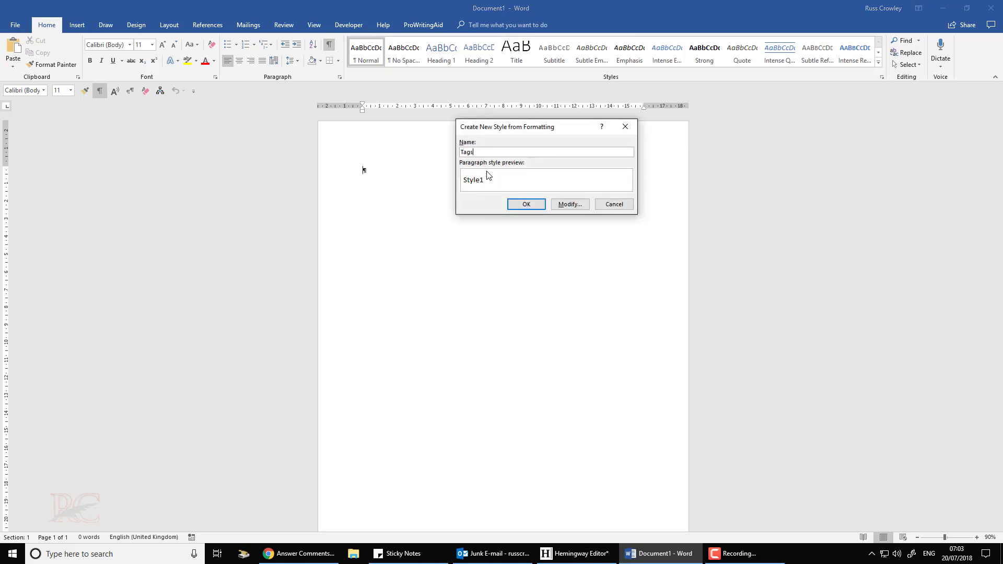
Step: Make Tags a linked style followed by Normal paragraphs, with red font colour
click(572, 205)
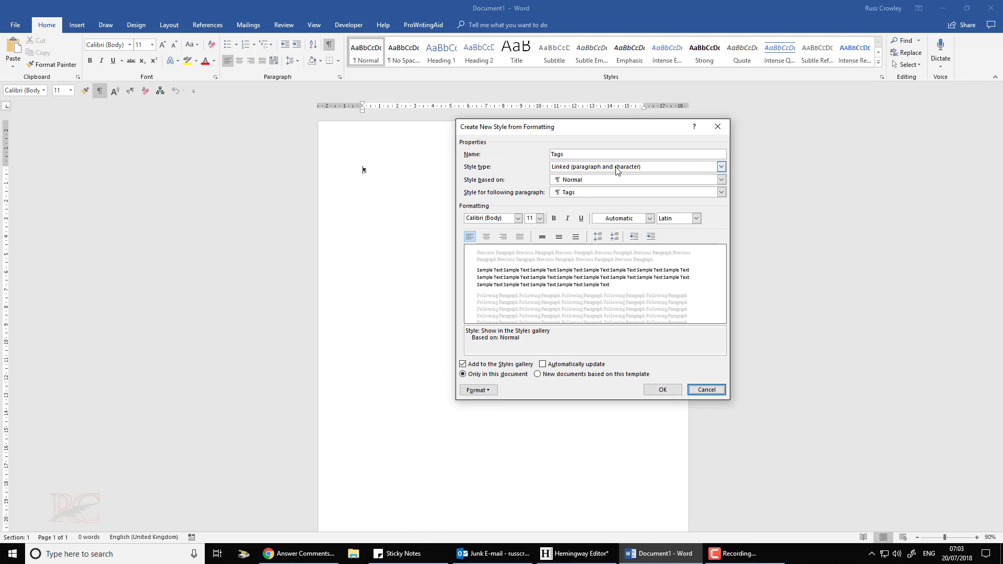
click(607, 167)
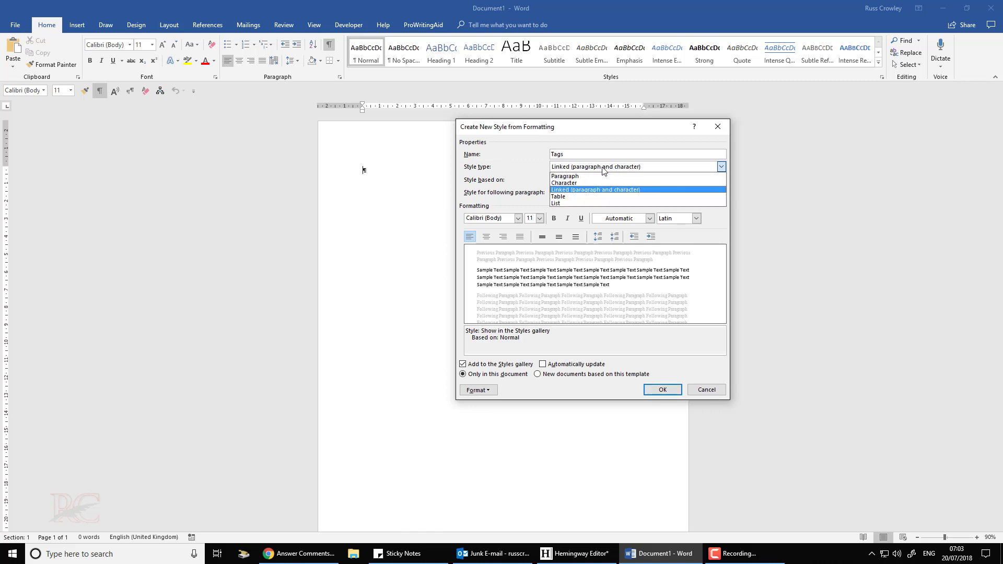
click(609, 166)
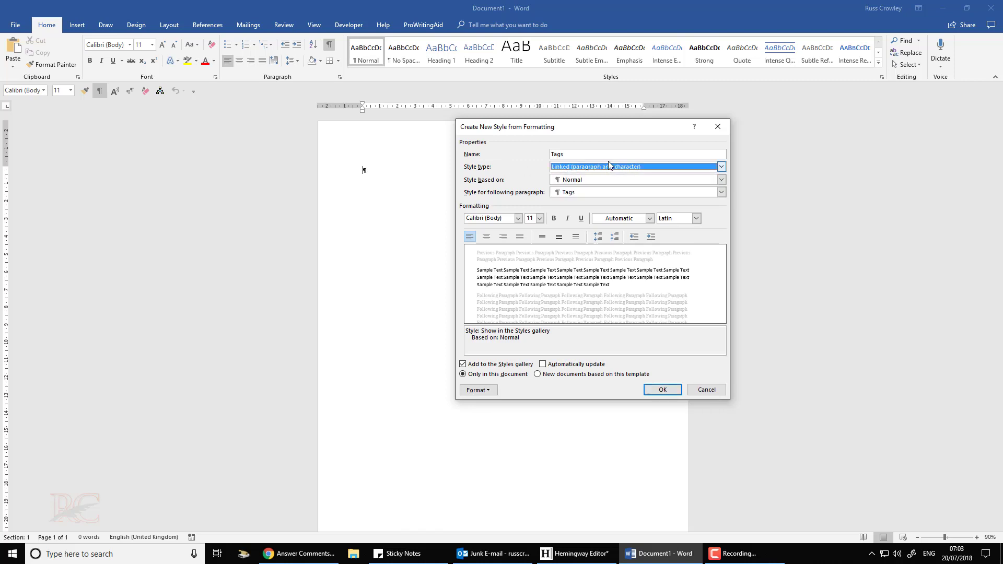
click(574, 193)
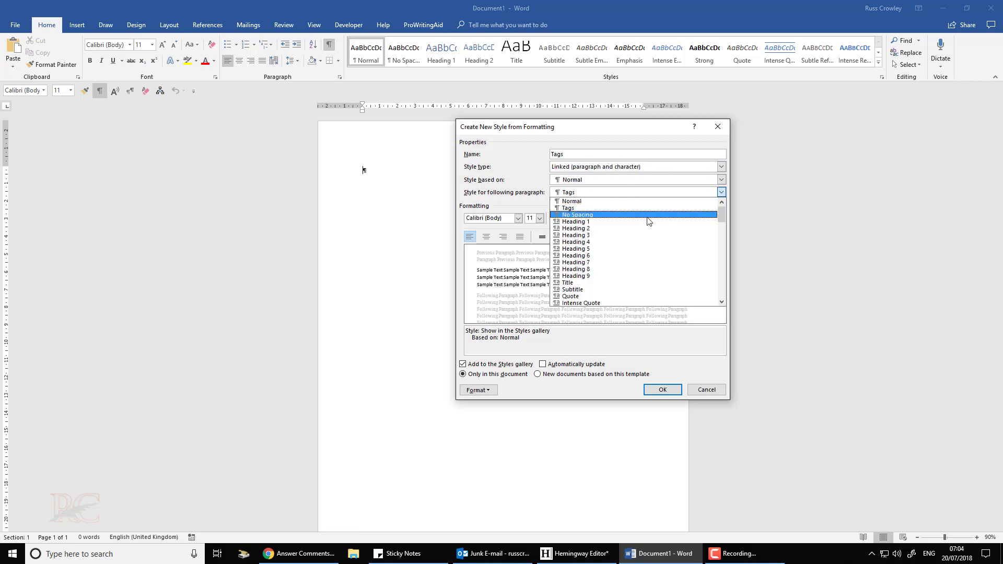
click(615, 202)
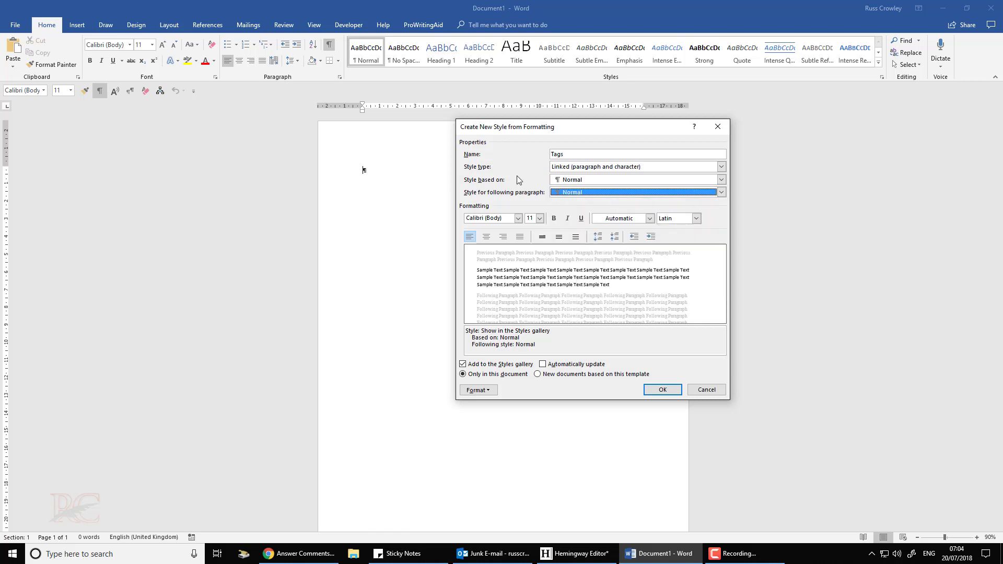
click(649, 219)
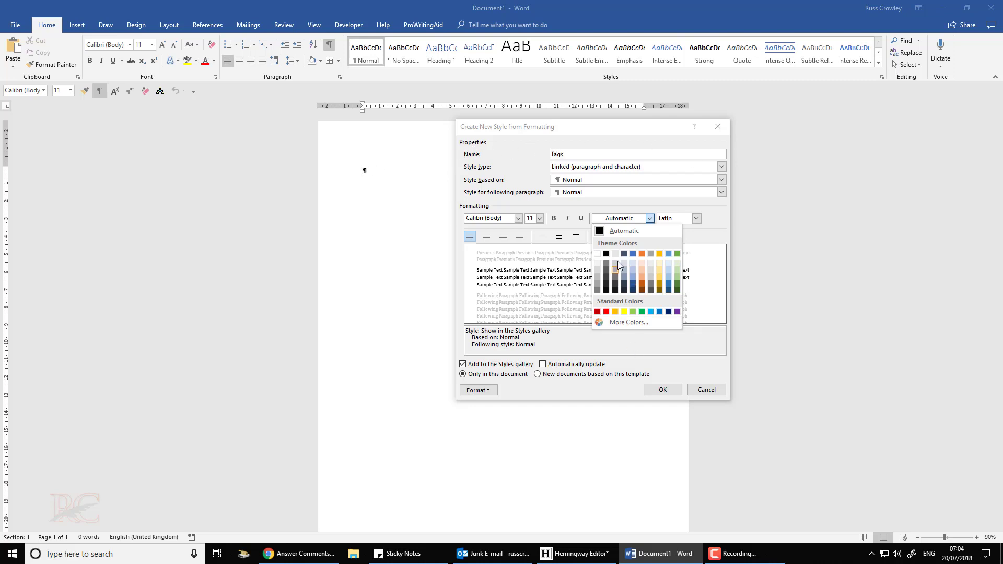
click(597, 311)
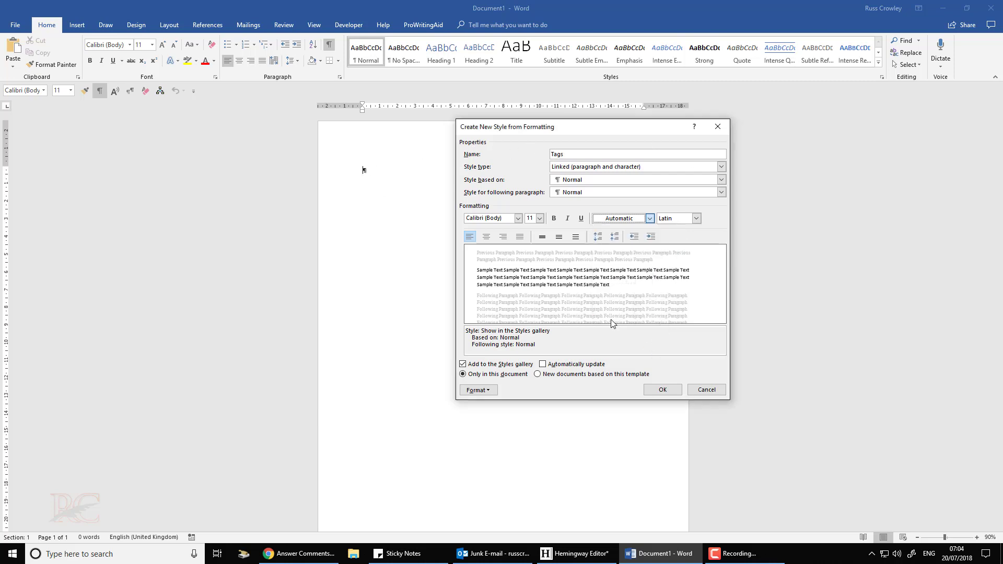
click(663, 390)
Step: Type 'Tags1, Tags2, Tag' in the Tags style and check the print preview
text(Tag)
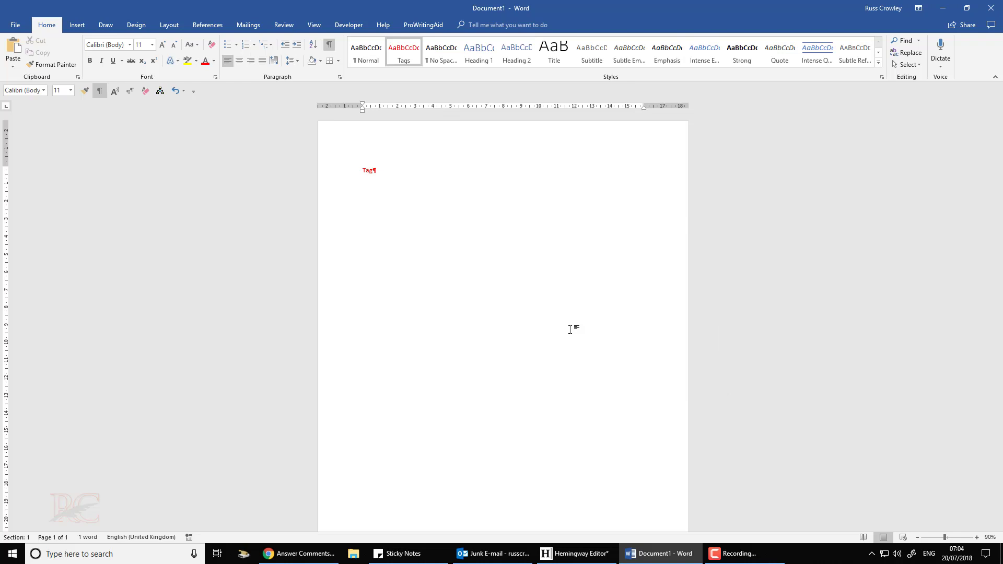
text(s1, Tags2, Tags3)
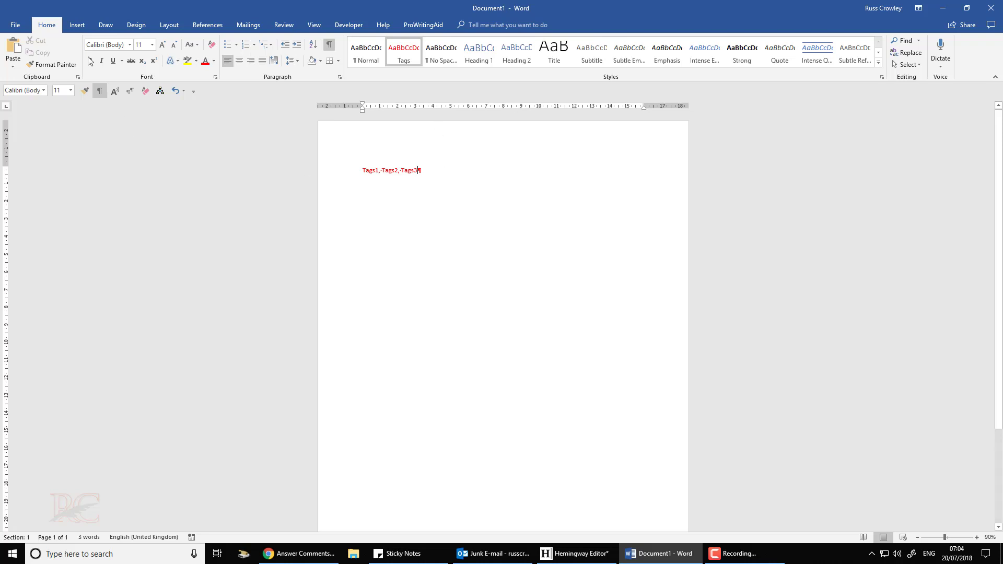
click(15, 25)
click(33, 148)
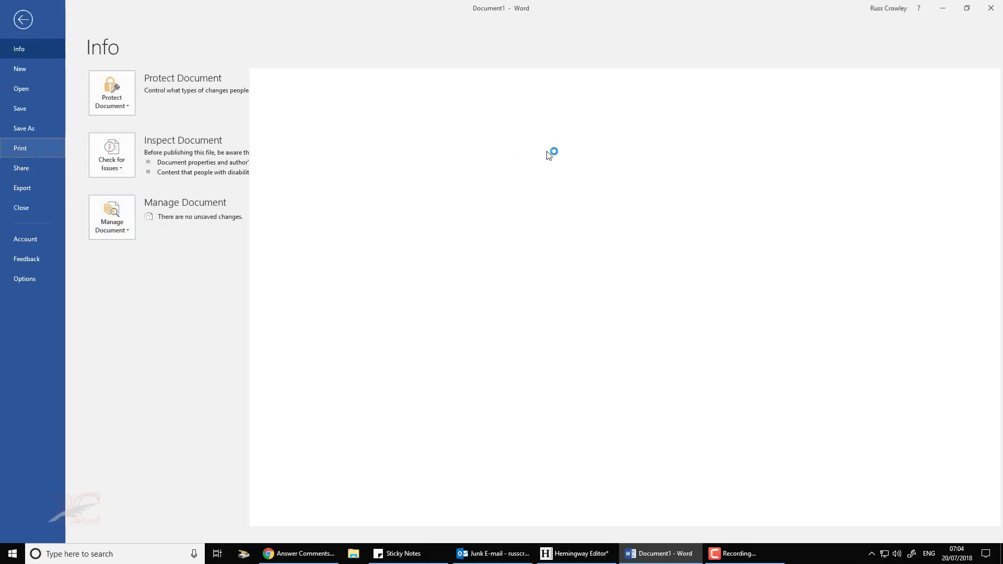
key(Escape)
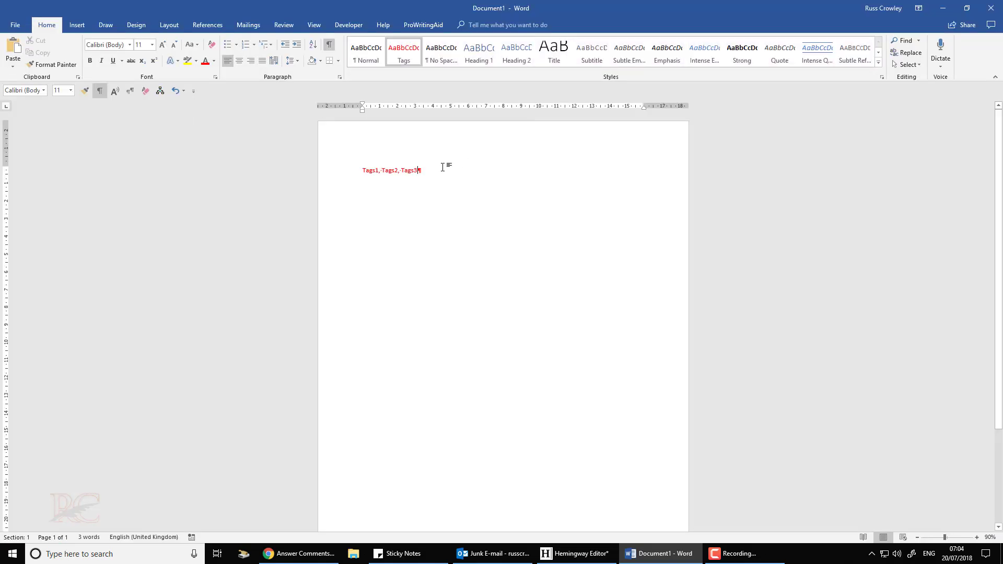
Step: Change the Tags style font colour to White (Background 1), then review File Info
right_click(404, 47)
click(455, 66)
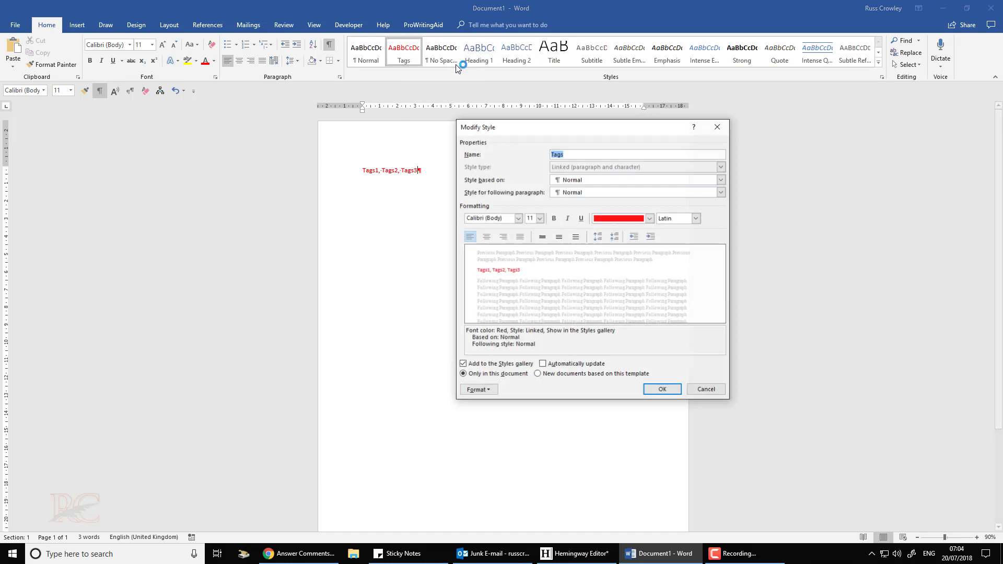
click(627, 220)
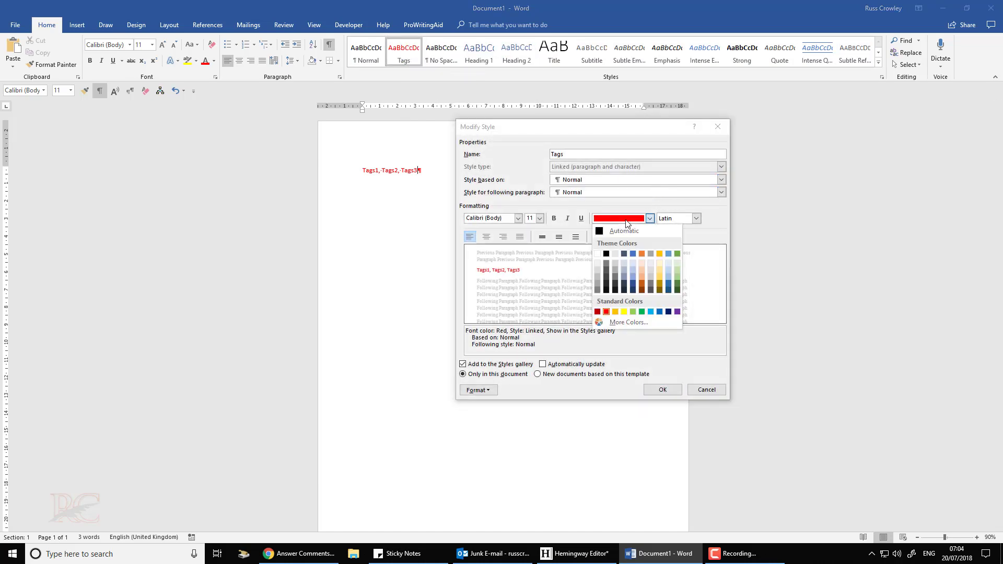
click(600, 253)
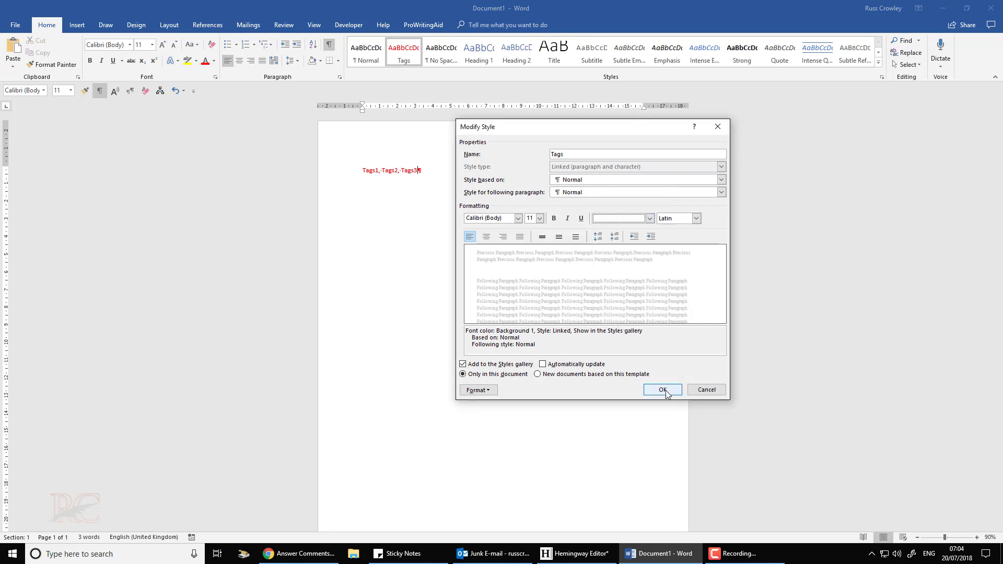
click(663, 390)
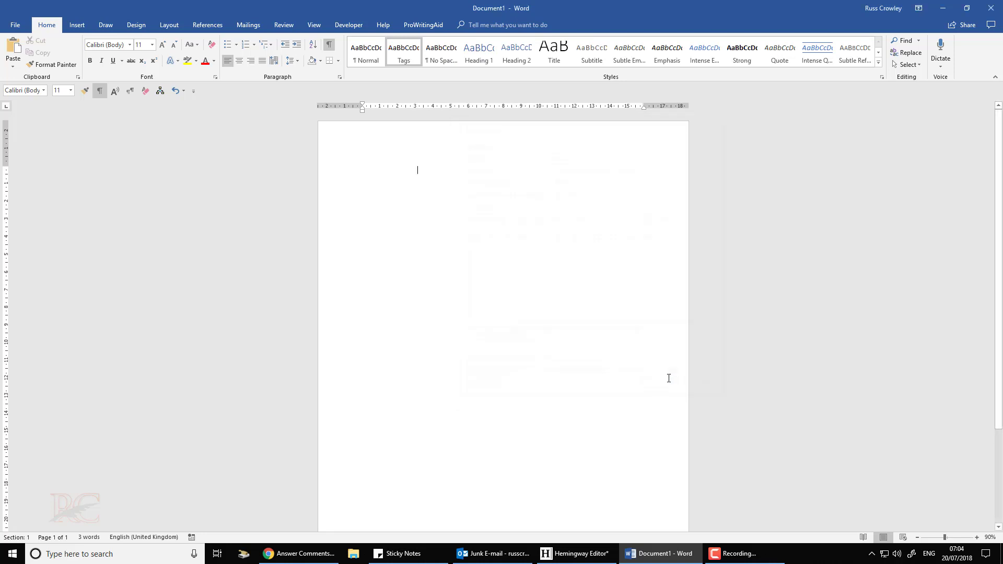
click(16, 25)
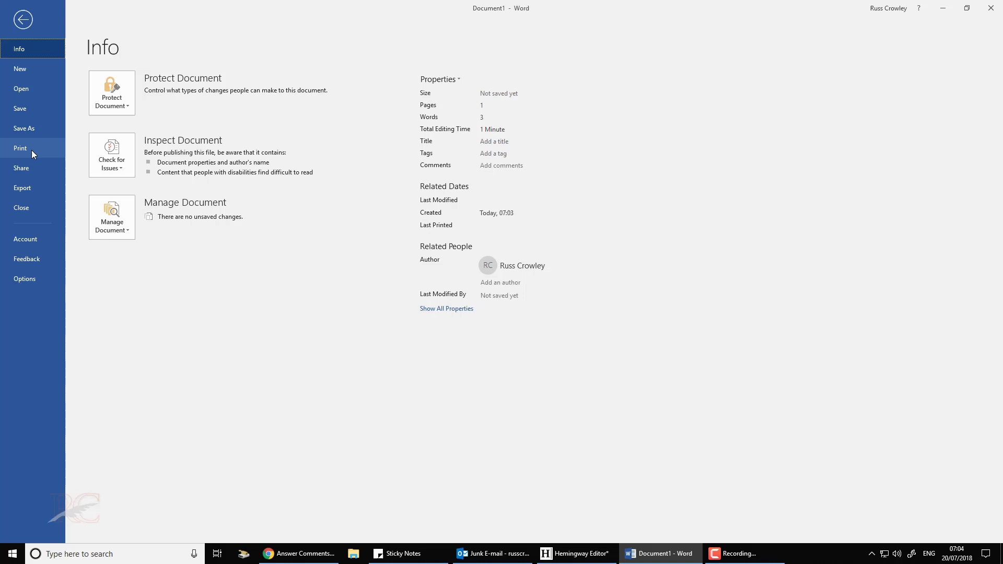
key(Escape)
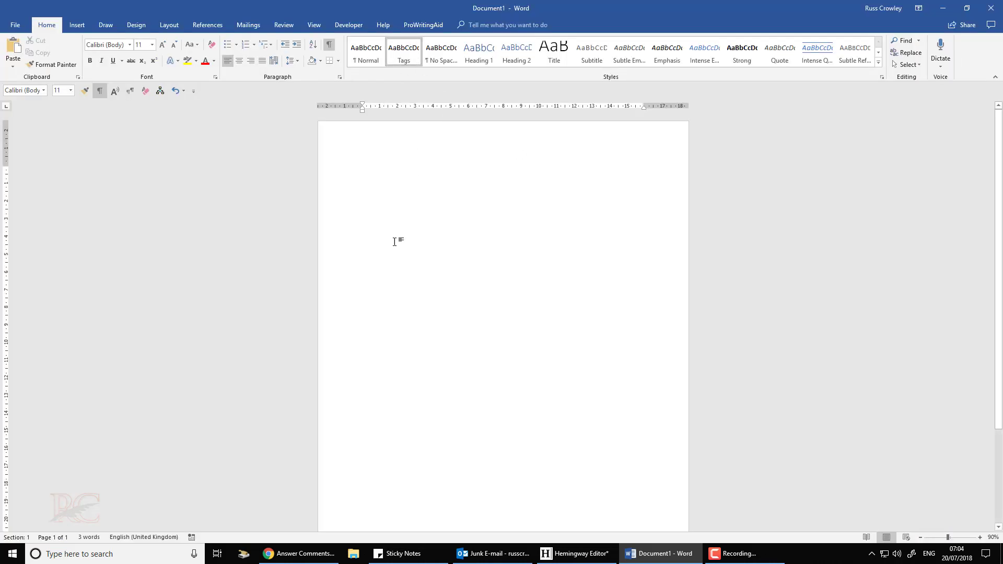
Step: Set the Tags style font colour back to red
right_click(407, 50)
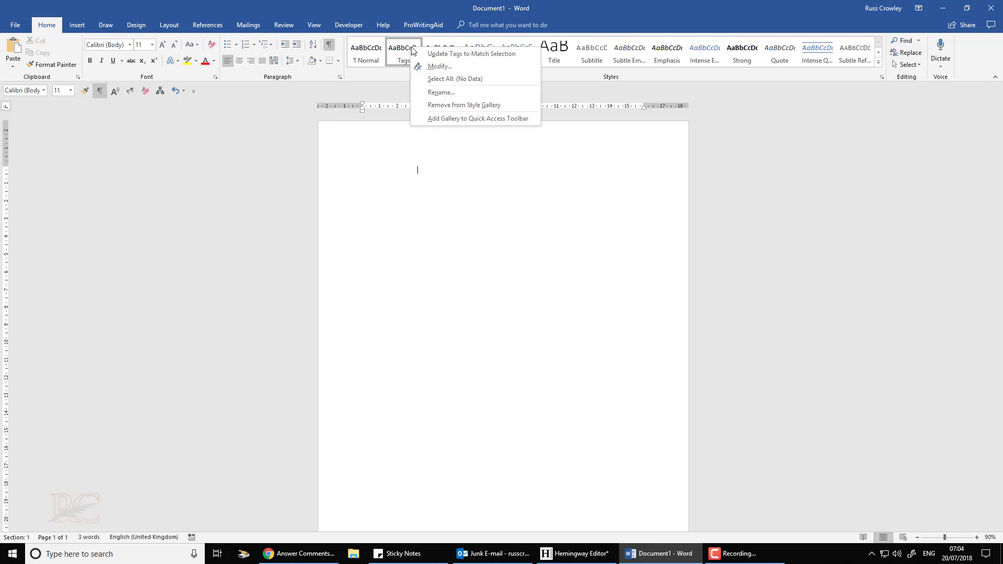
click(438, 65)
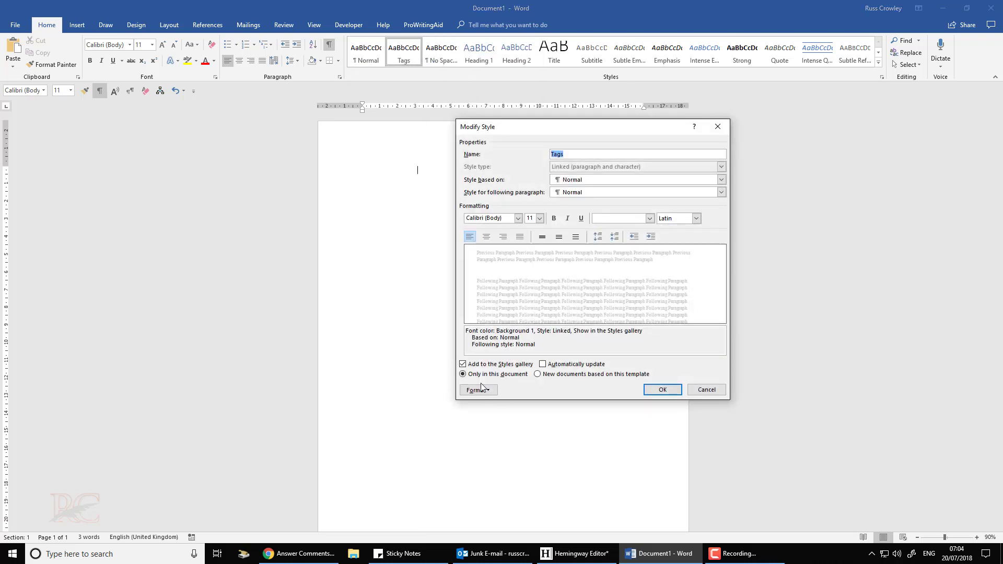
click(618, 219)
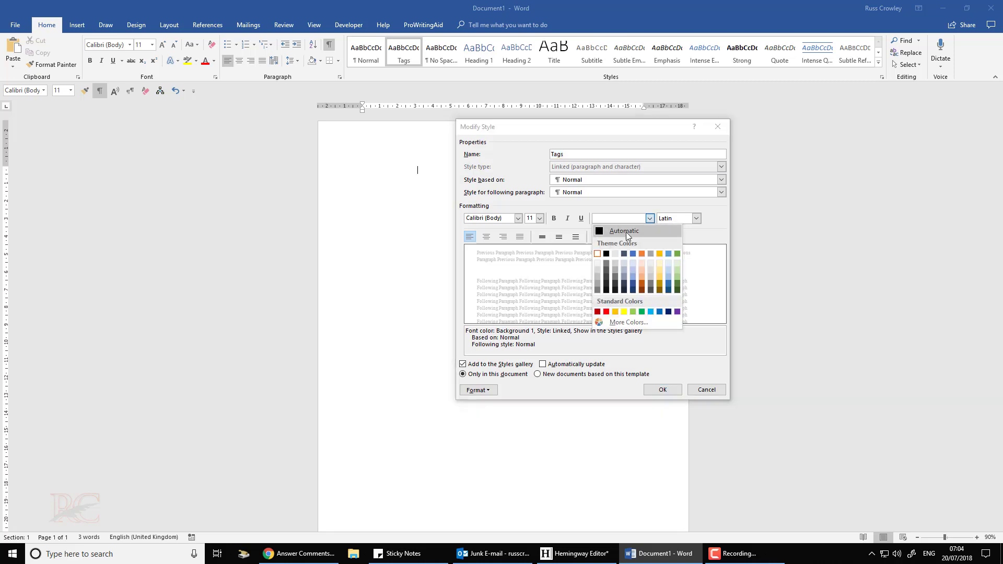
click(609, 312)
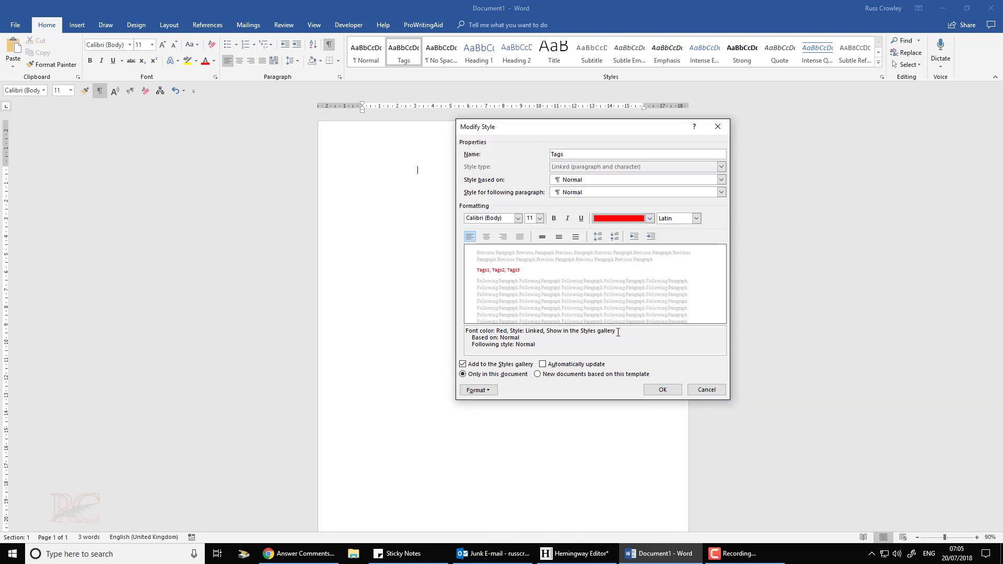
Step: Add a frame to the Tags style, positioned horizontally relative to the Page
click(491, 392)
click(470, 470)
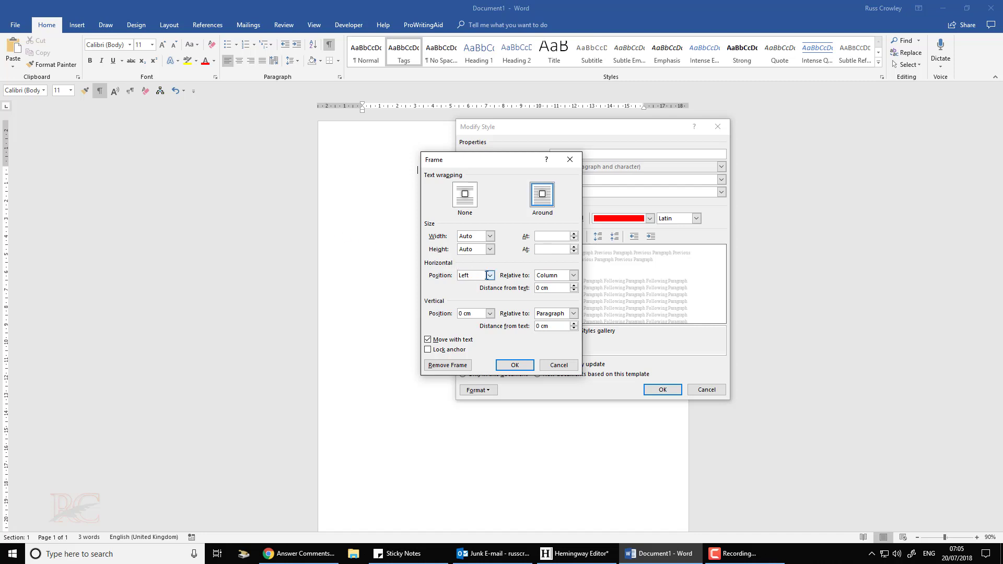
click(551, 276)
click(557, 292)
click(523, 369)
click(662, 390)
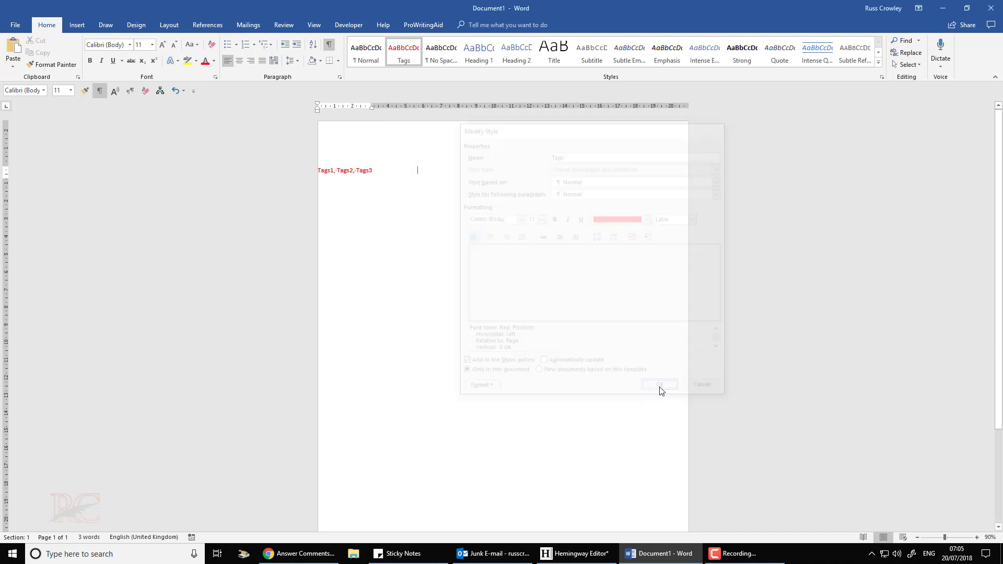
Step: Narrow the tags frame so each tag stacks on its own line, and move it to the left page edge
click(355, 171)
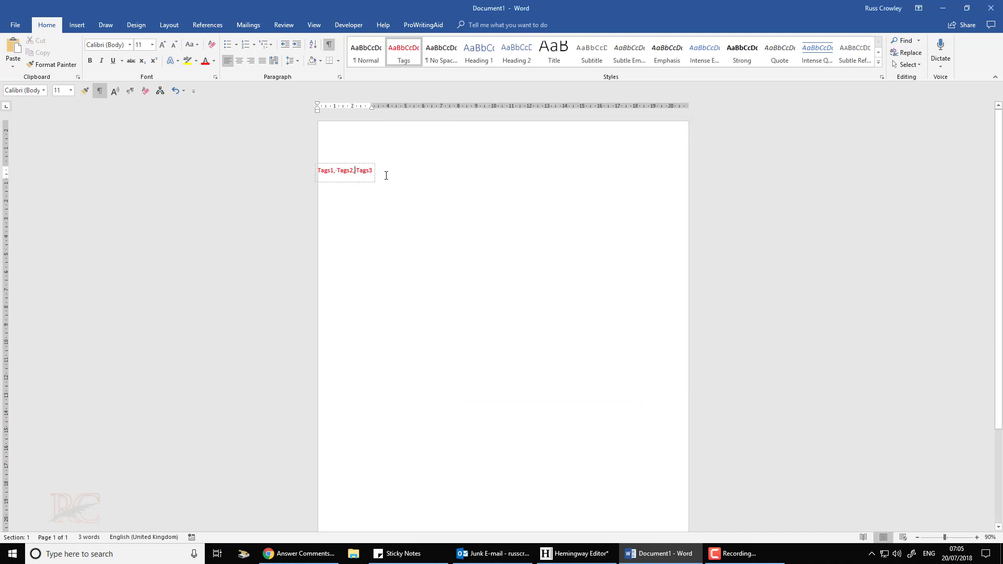
click(374, 173)
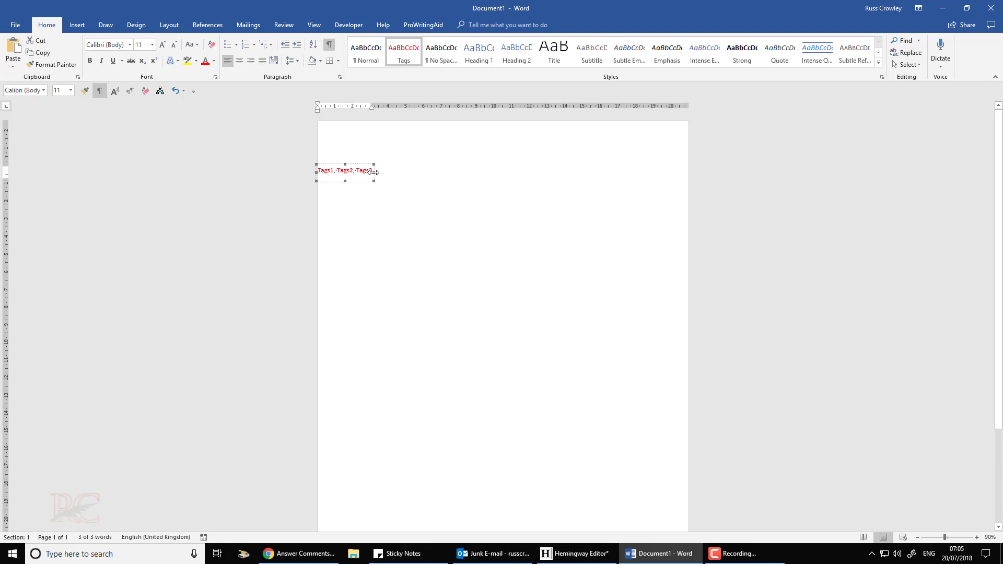
drag(374, 172, 351, 172)
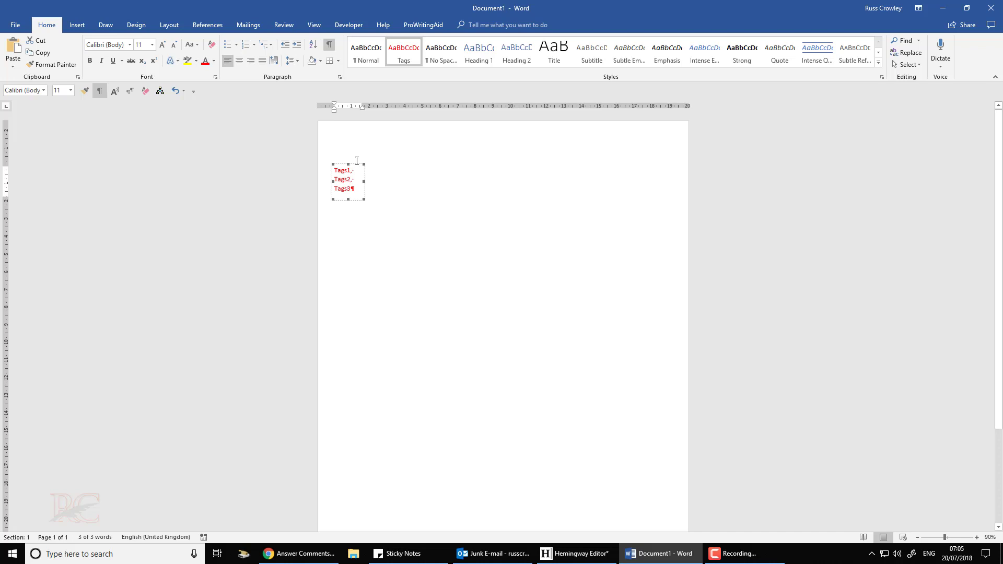
drag(353, 165, 321, 172)
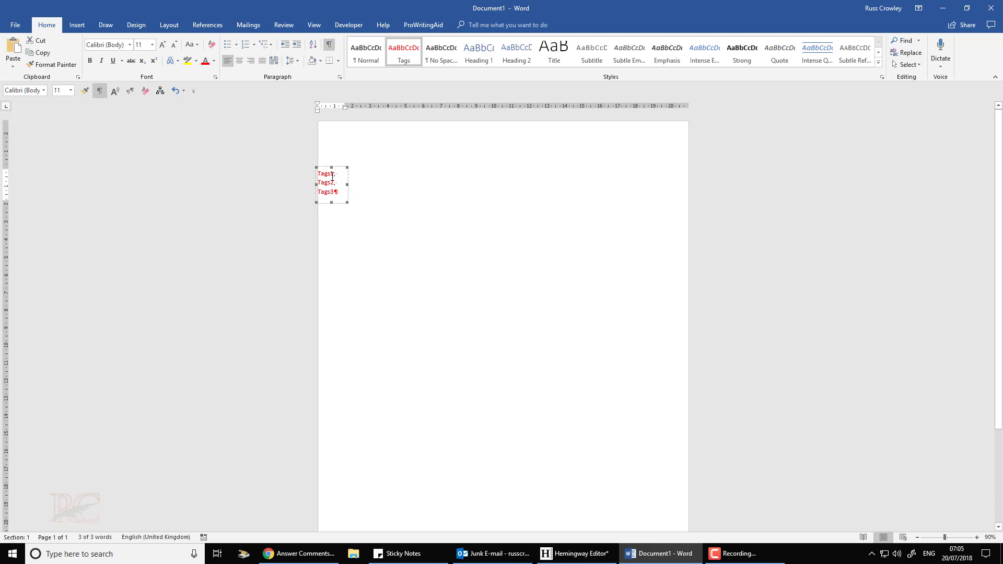
click(337, 183)
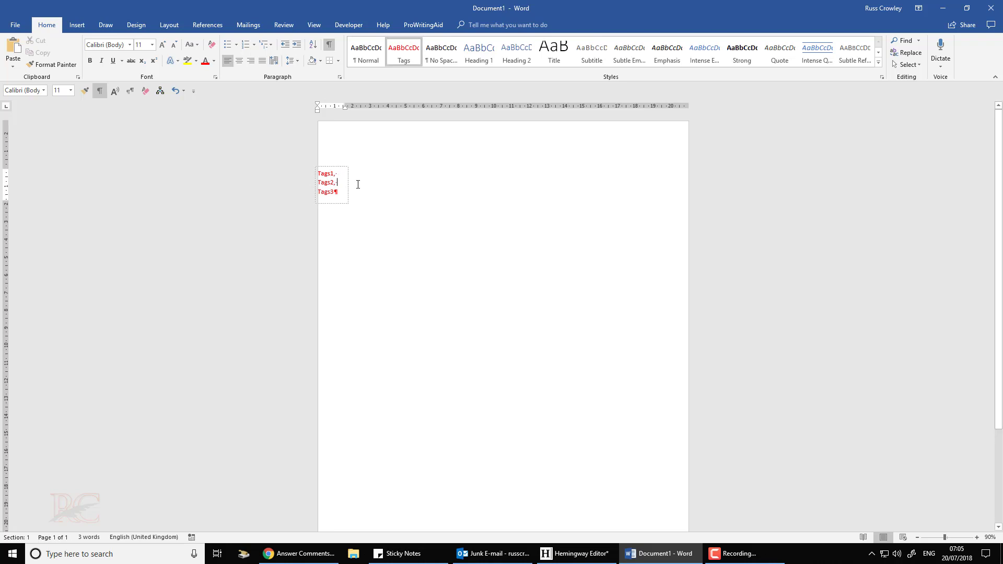
key(Up)
Step: Change the Tags style font colour to White (Background 1), hiding the tag text
right_click(406, 52)
click(449, 68)
click(613, 216)
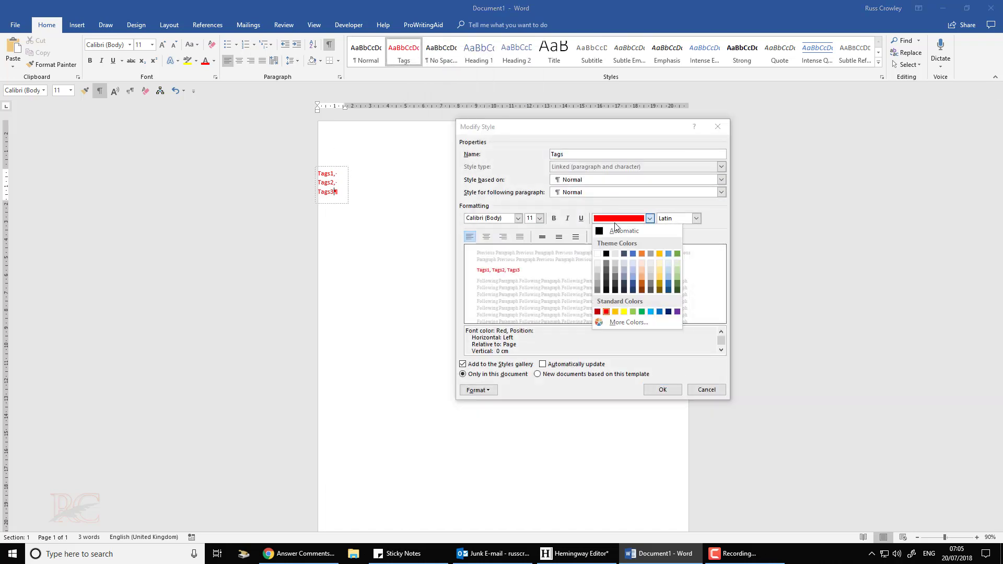
click(600, 256)
click(665, 394)
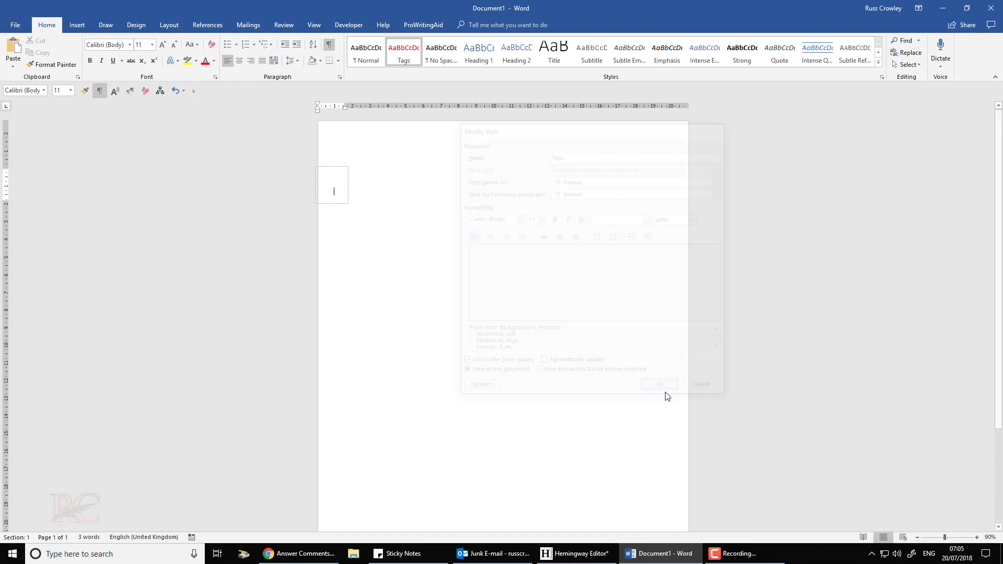
Step: Search the Navigation pane for Tag, then Tags, then a single tag, confirming the hidden text is found
key(ctrl+f)
text(T)
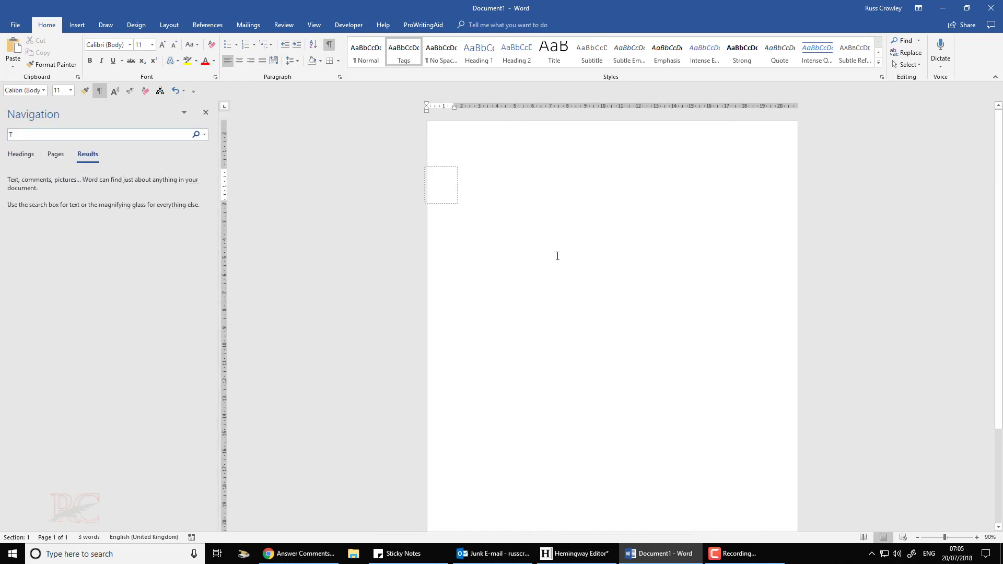
text(ag)
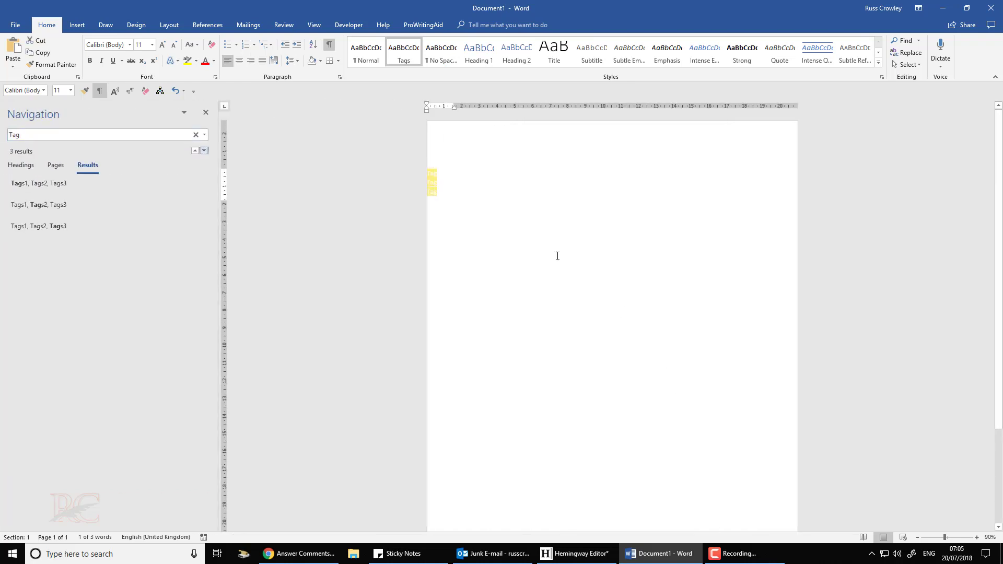
click(42, 135)
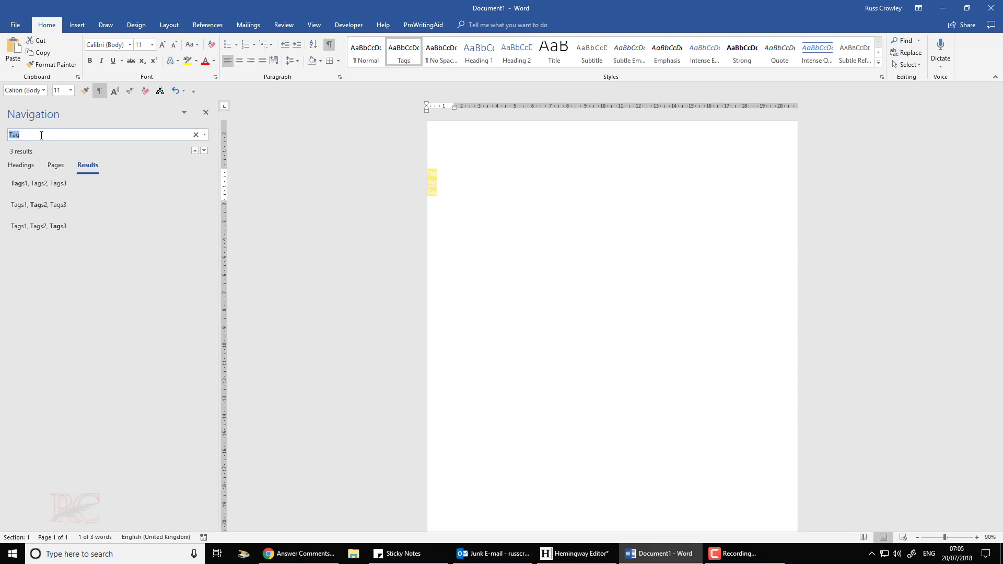
click(42, 135)
text(s)
click(41, 135)
click(41, 135)
text(1)
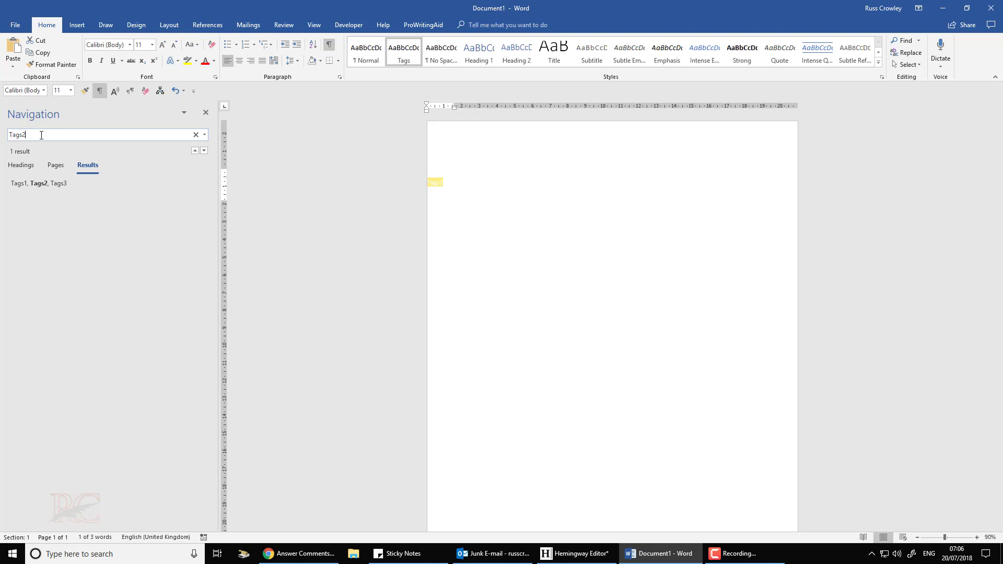
click(129, 45)
key(Escape)
click(469, 166)
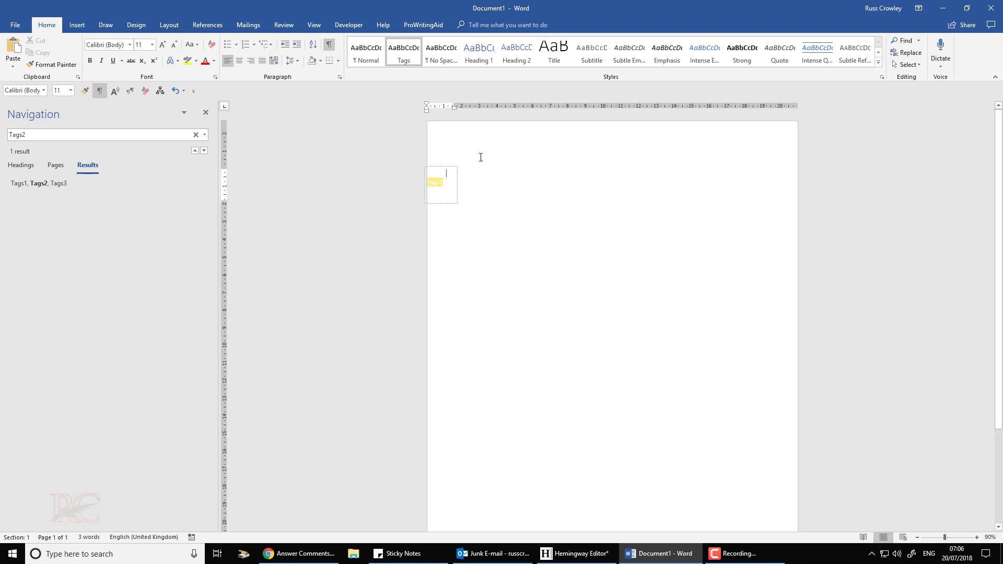